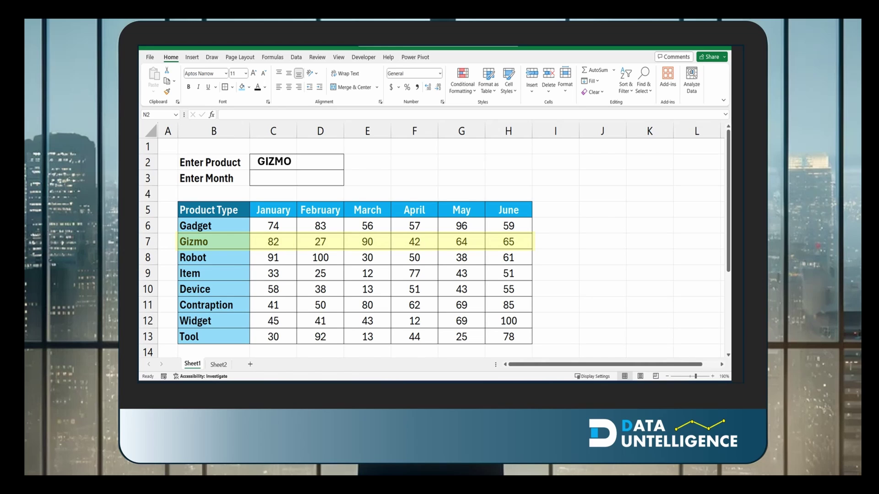
Step: Enter April as the month input in C3
text(April)
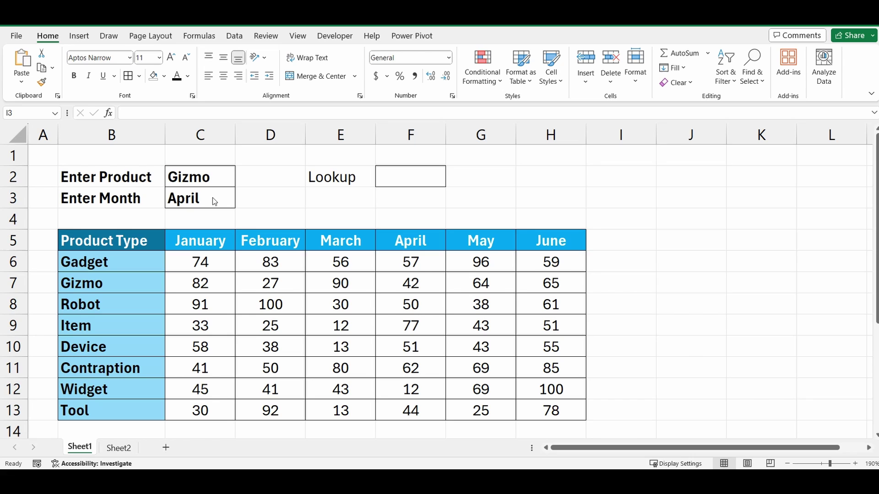
Step: Enter =XLOOKUP(C2,B6:B13,F6:F13,"Not Found") in F2 to return Gizmo's April figure 42
click(392, 176)
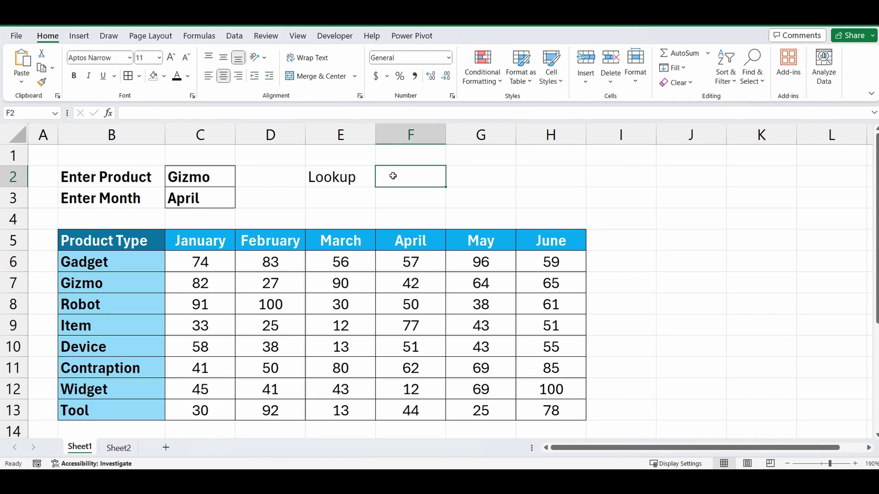
text(=xl)
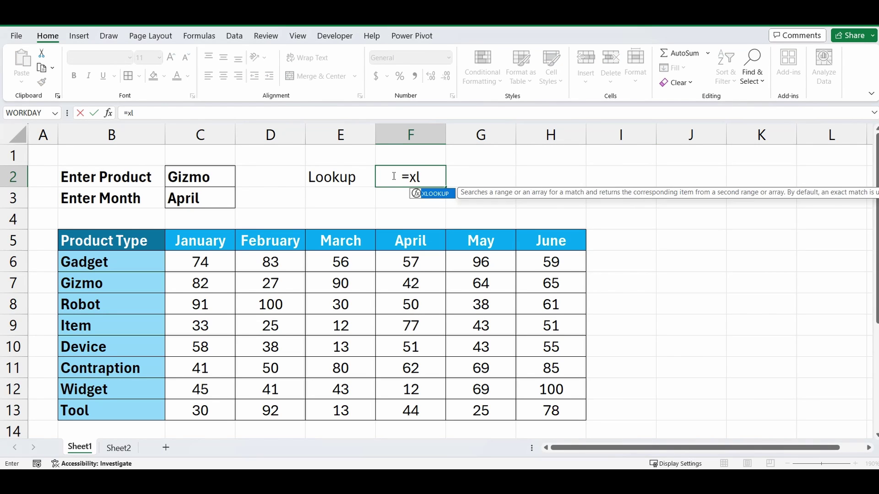
text(ookup()
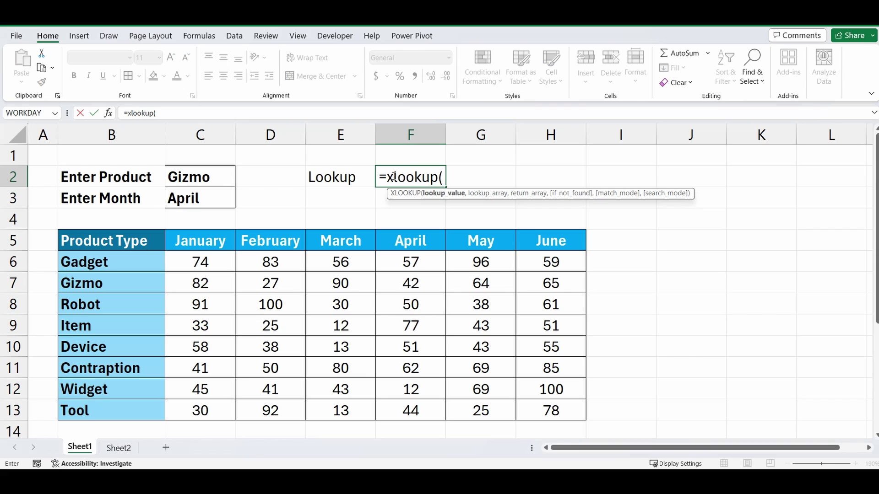
click(181, 177)
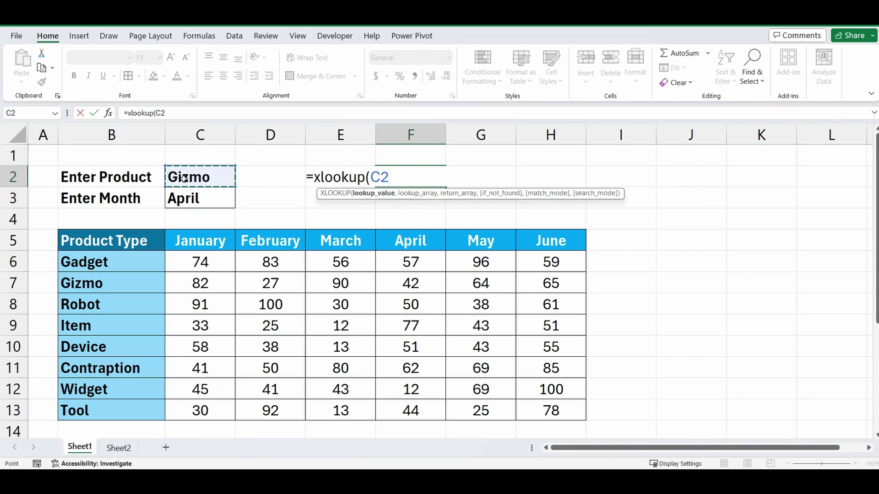
text(,)
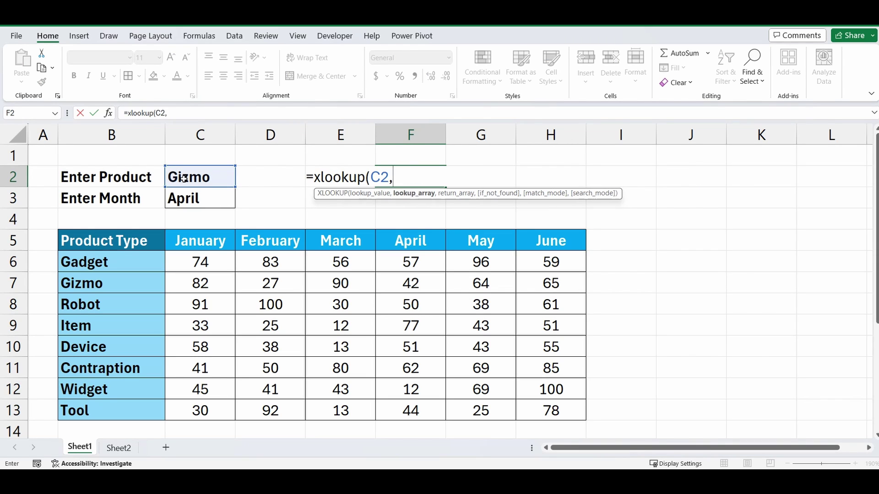
drag(104, 264, 99, 410)
text(,)
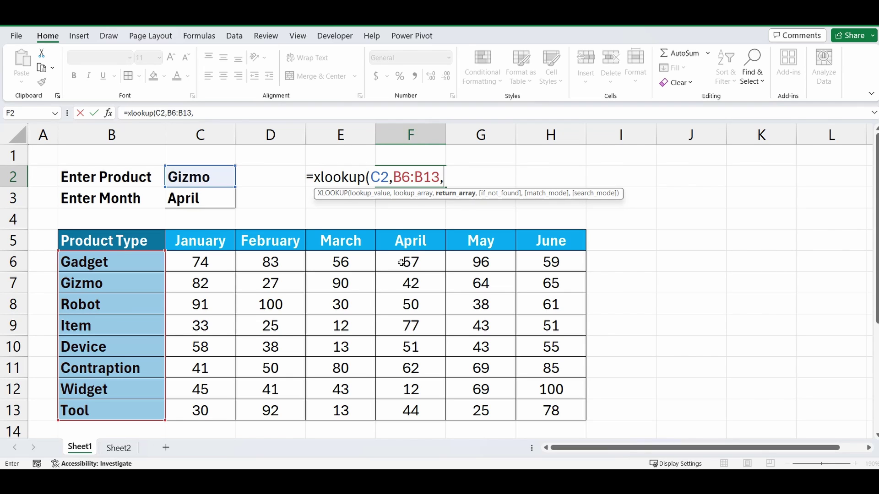
drag(402, 263, 399, 401)
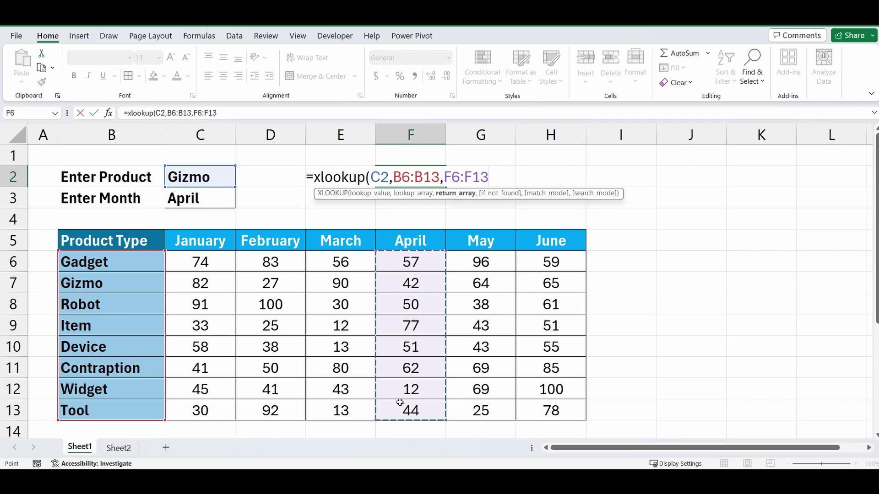
text(,)
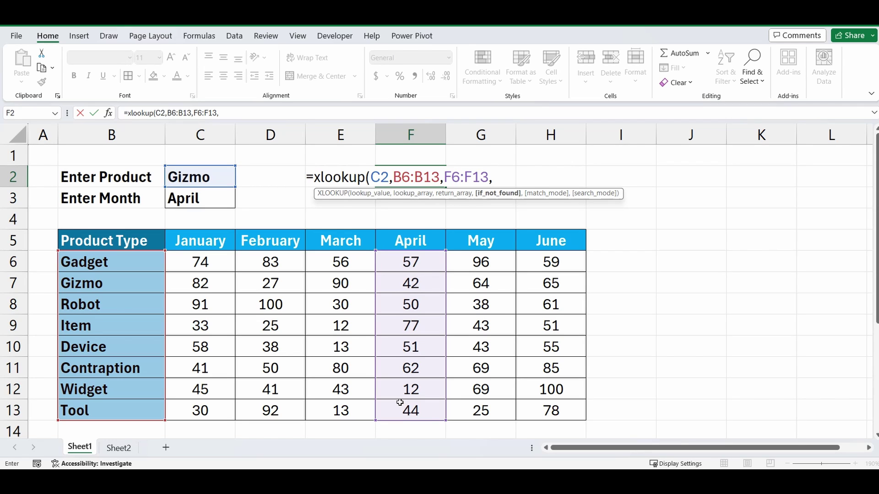
text("Not)
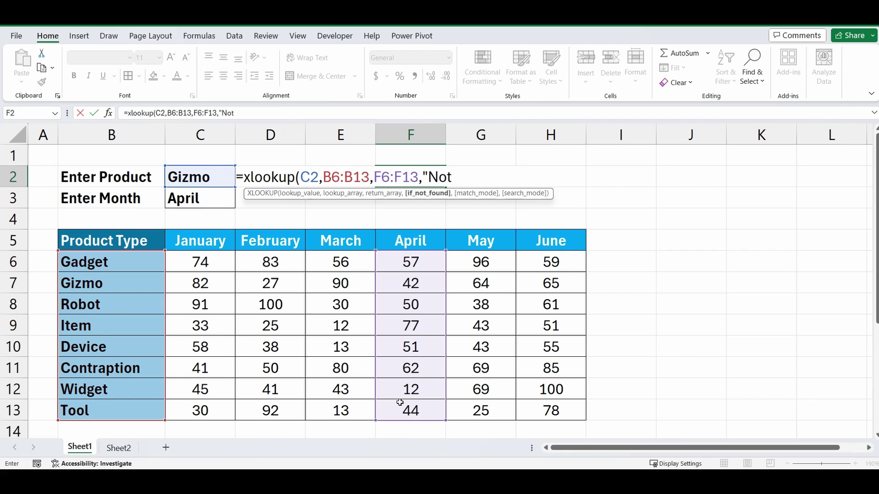
text( Found"))
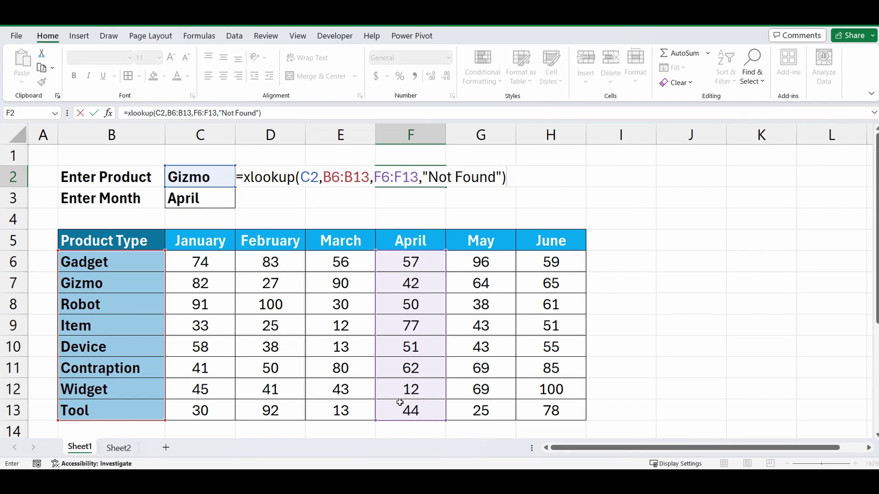
key(Return)
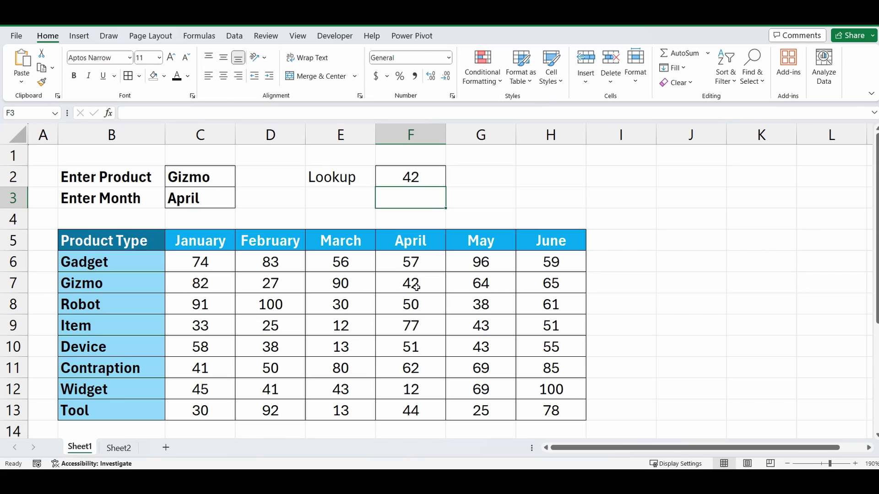
Step: Change the product in C2 to Robot and check F2's updated result of 50
click(181, 178)
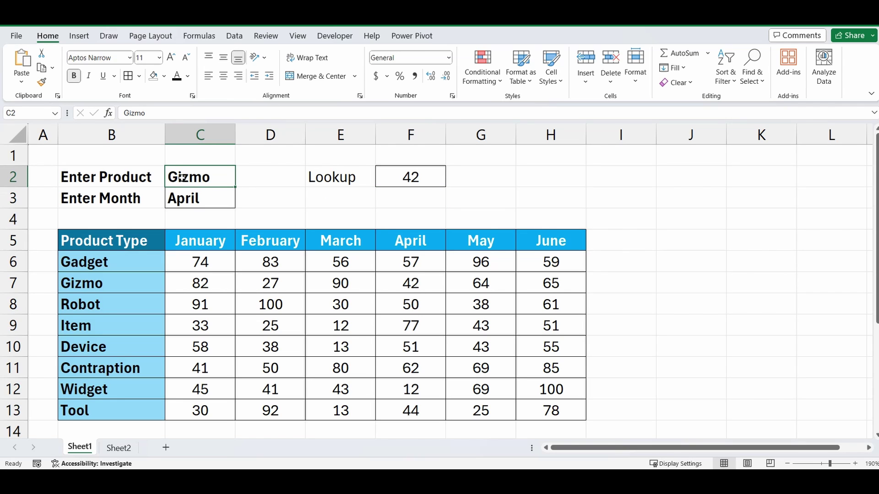
text(Ro)
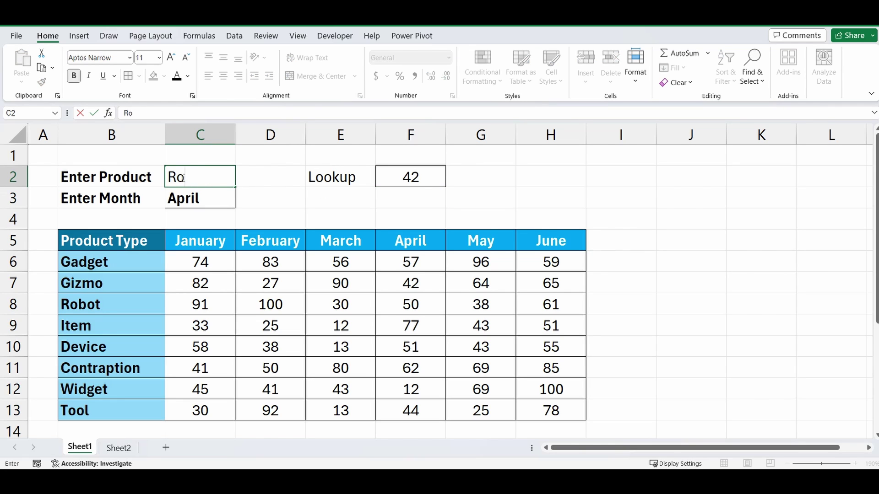
text(bot)
key(Return)
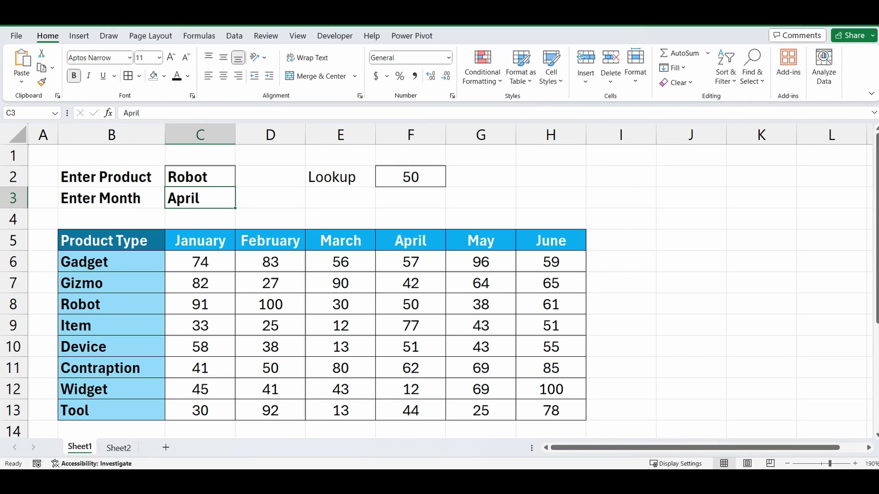
click(410, 176)
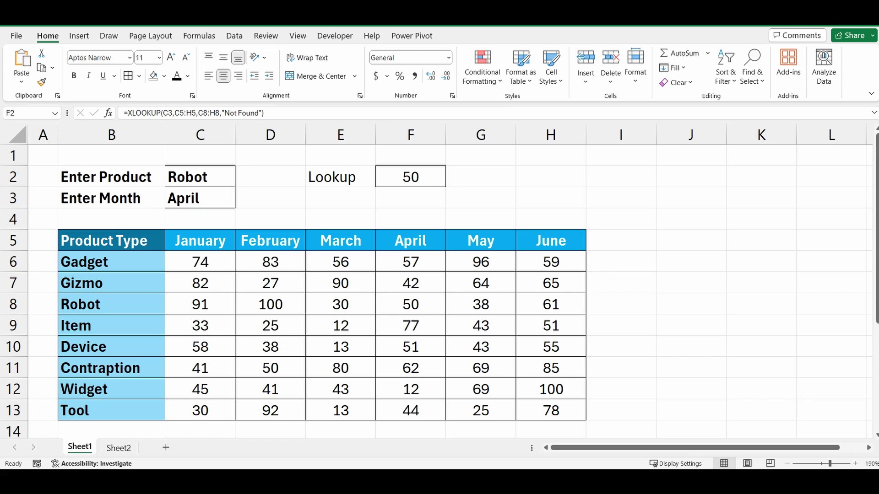
Step: Rewrite F2 as =XLOOKUP(C3,C5:H5,C10:H10,"Not Found"), returning Device's April value 51
click(398, 177)
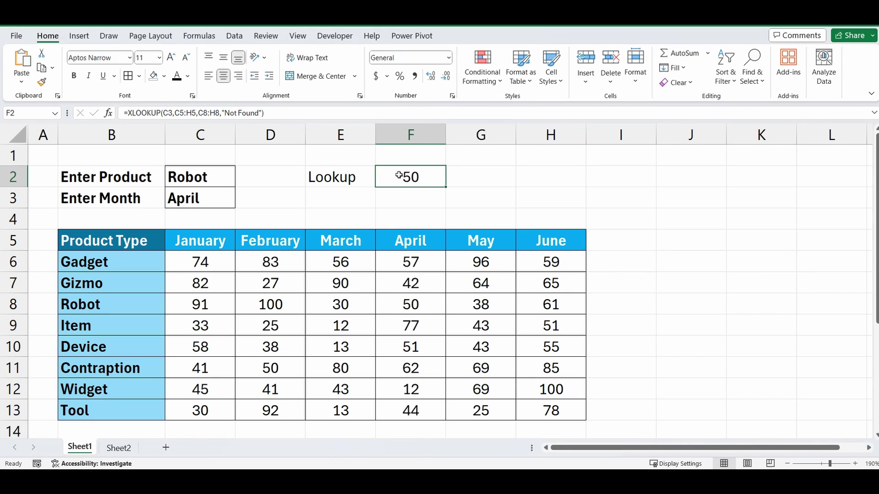
text(=xl)
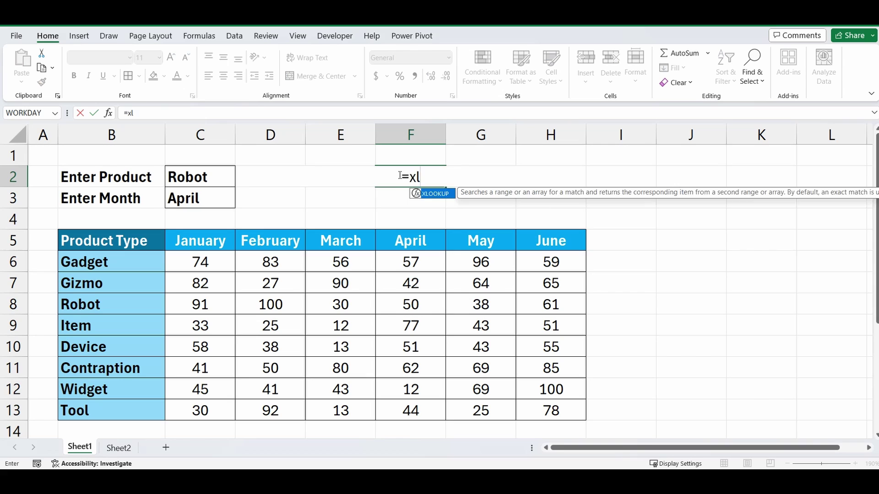
key(Tab)
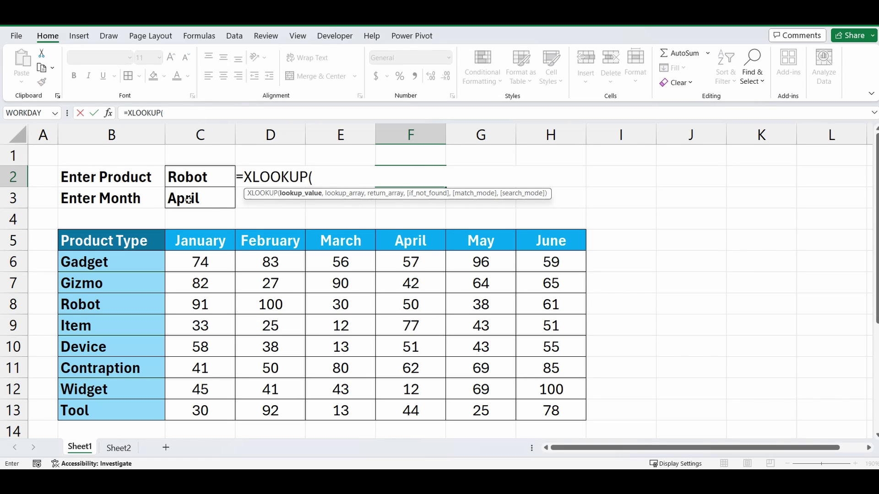
click(188, 199)
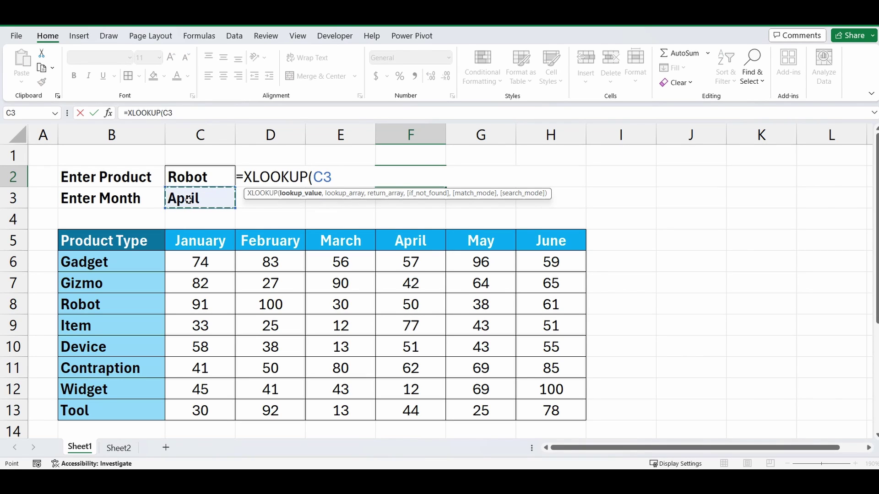
text(,)
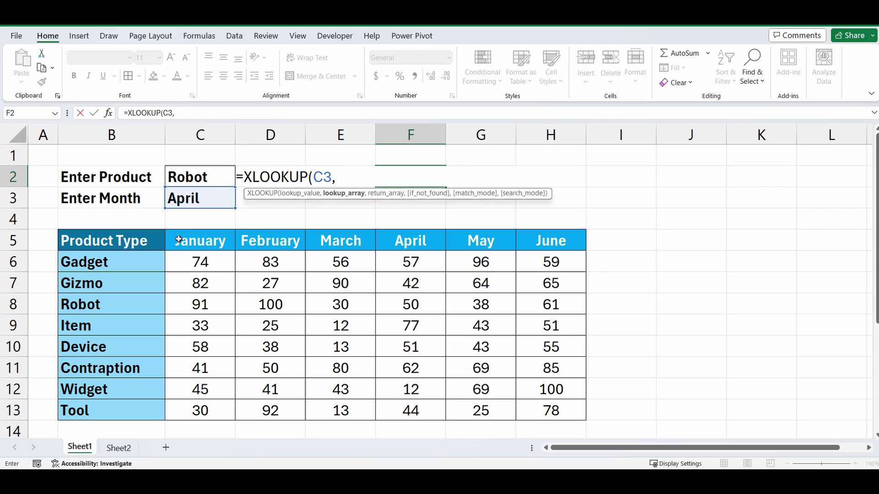
drag(173, 238, 541, 244)
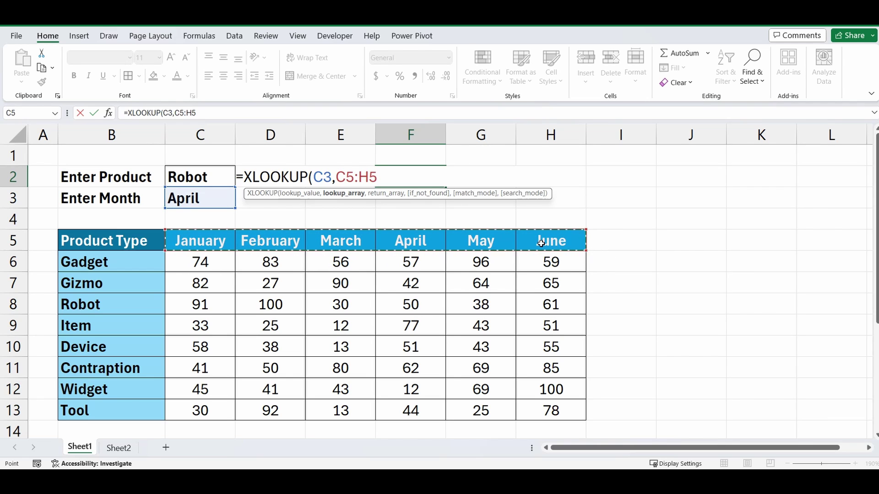
text(,)
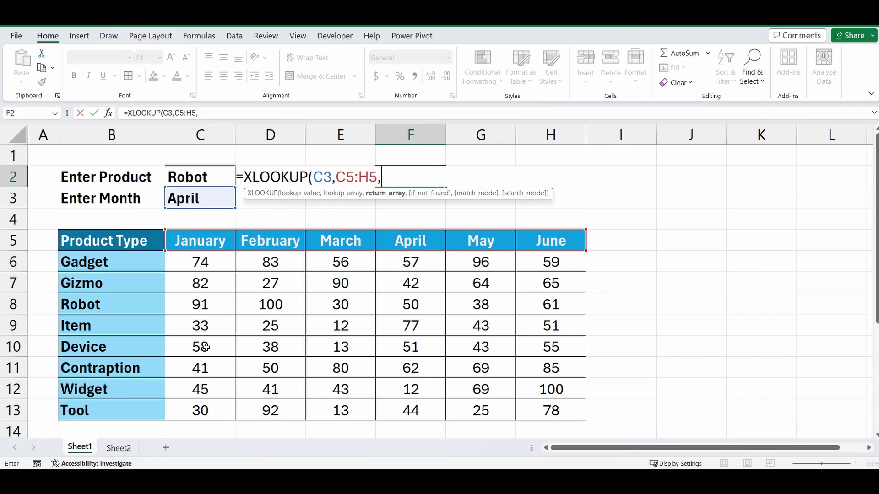
click(227, 352)
drag(226, 352, 546, 349)
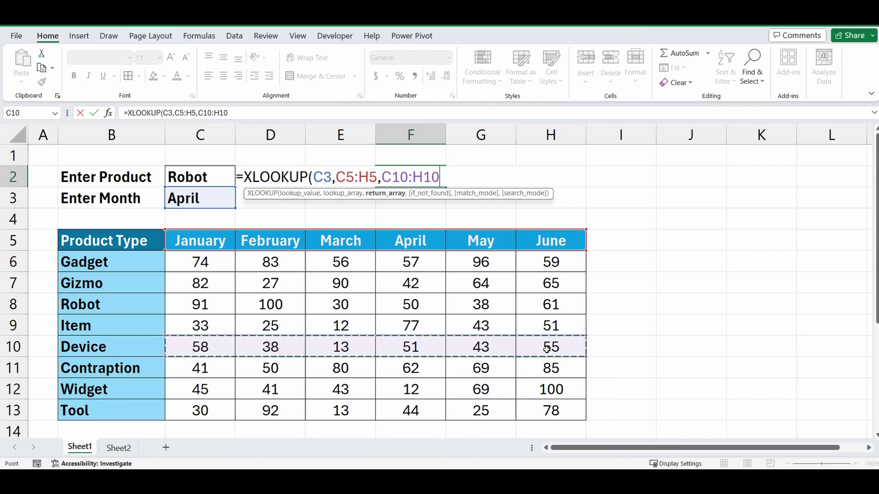
text(,"Not For)
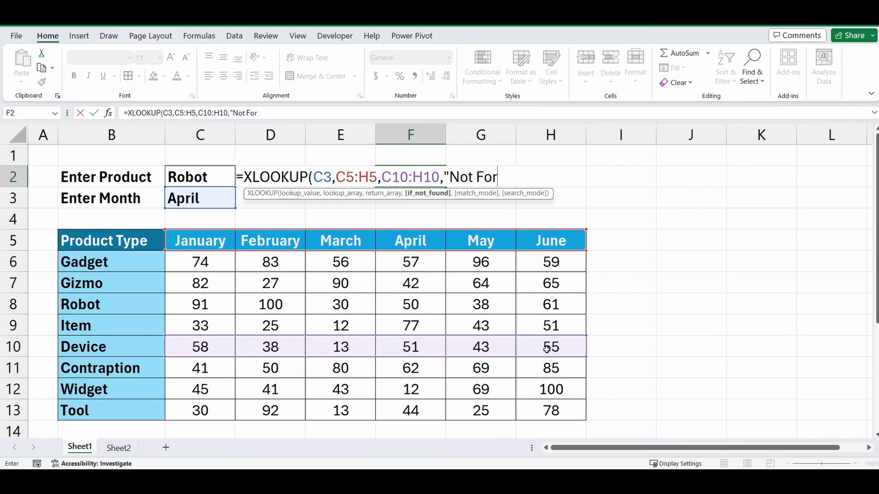
key(BackSpace)
text(und"))
key(Return)
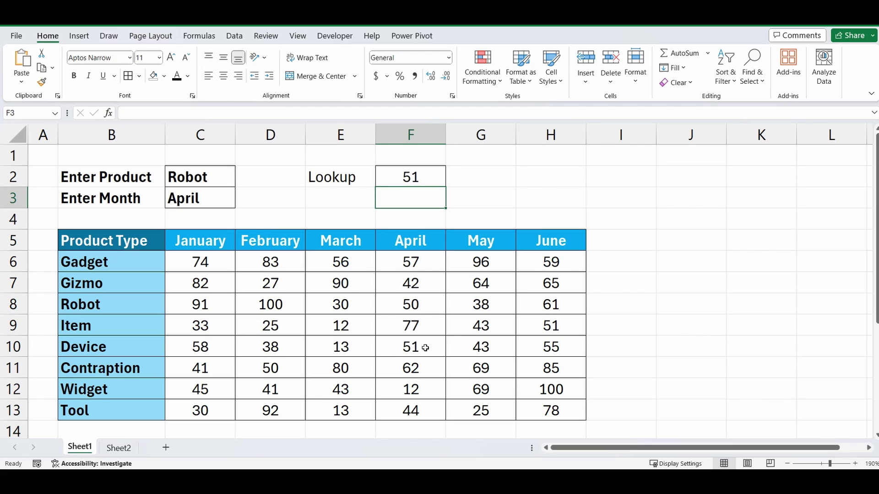
Step: Enter March in C3, then the invalid month 'asdf' to make F2 show Not Found
click(220, 199)
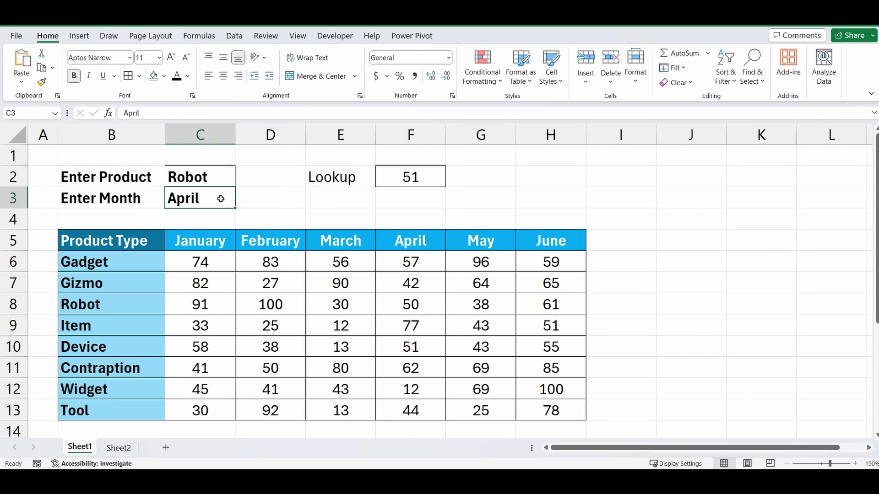
text(March)
key(Return)
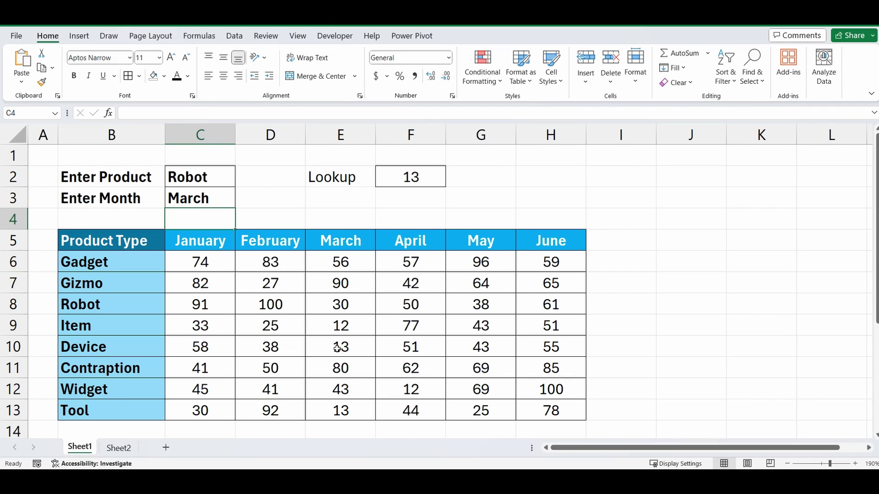
click(199, 198)
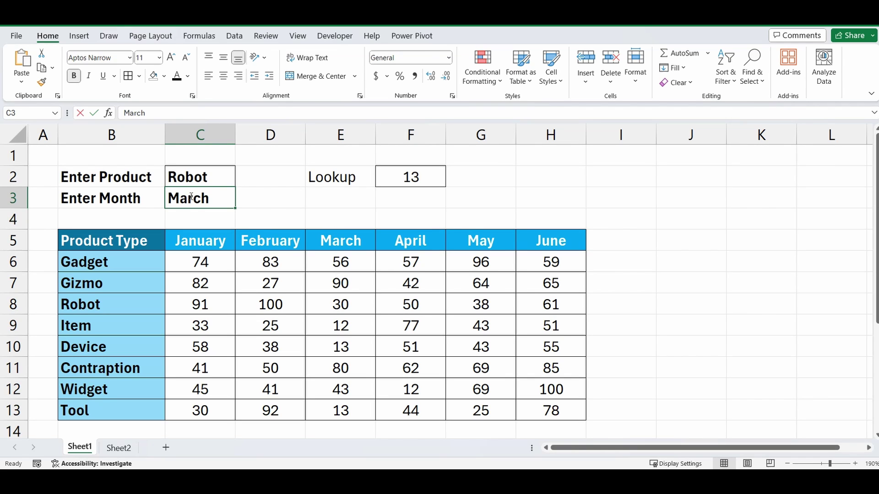
text(asdf)
click(309, 210)
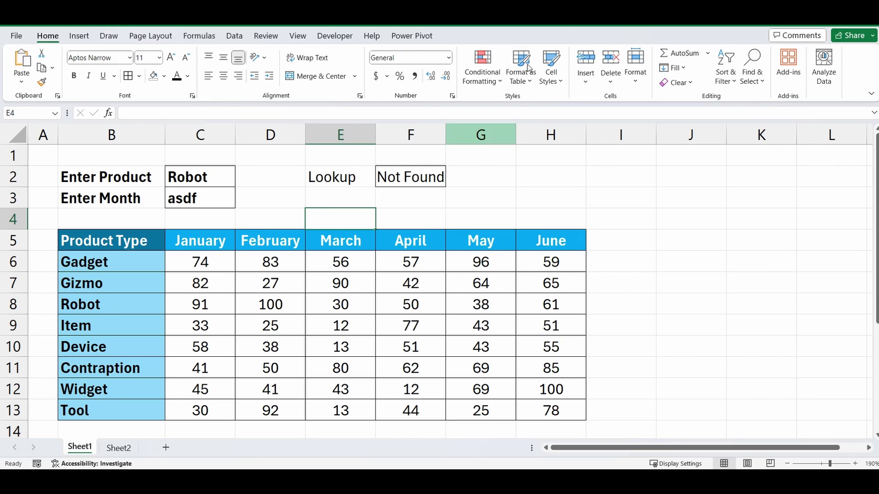
Step: Re-enter March in C3 so F2 returns Device's March figure 13
click(200, 198)
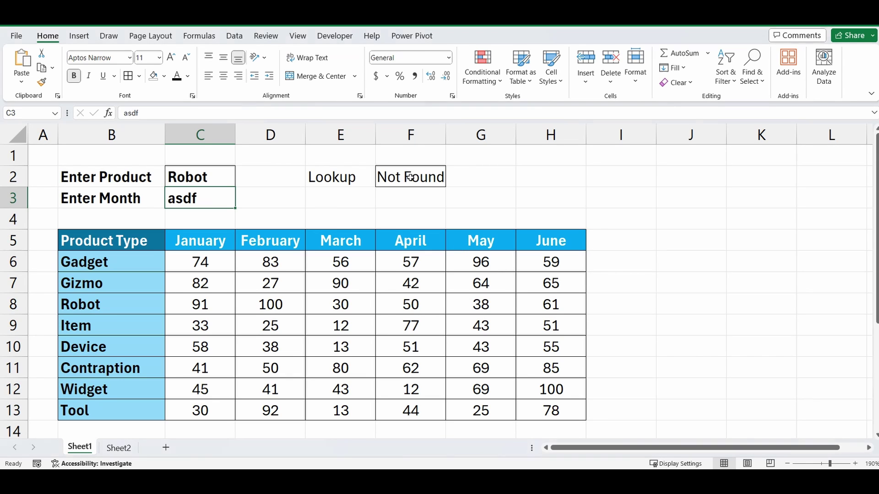
double_click(222, 202)
text(March)
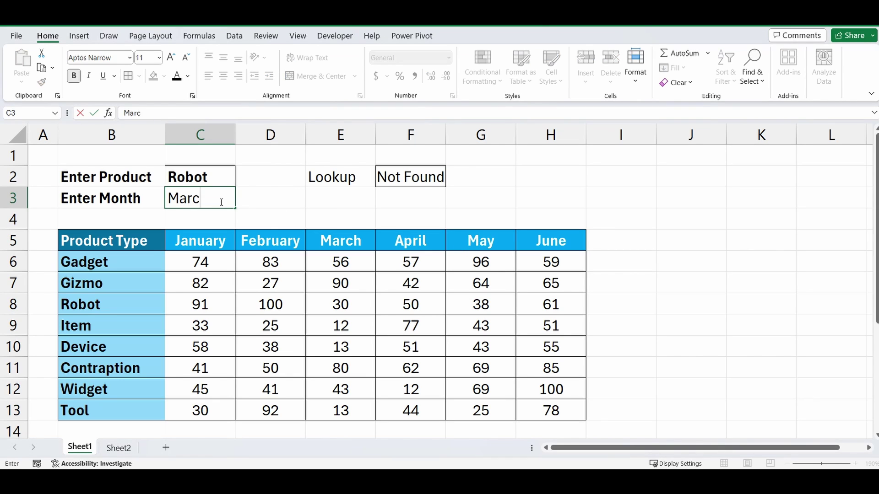
key(Return)
click(397, 176)
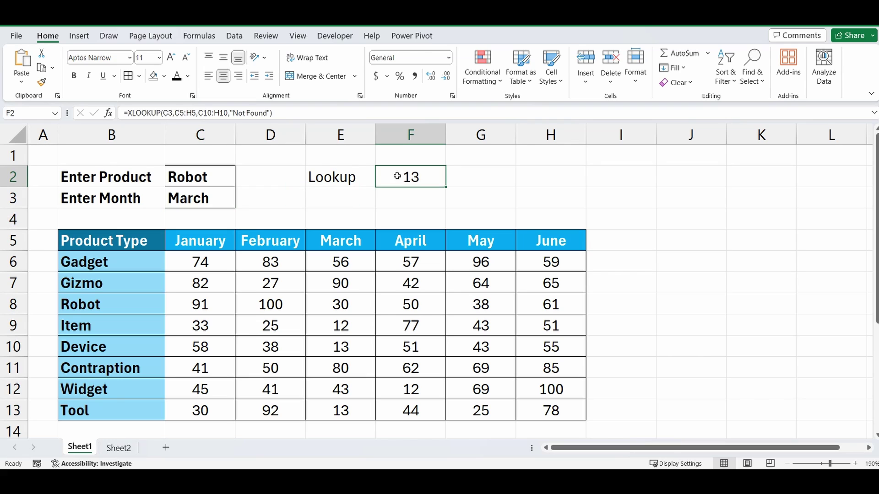
Step: Replace F2 with =XLOOKUP(C2,B6:B13,C6:H13), spilling Robot's monthly row across F2:K2
text(=xl)
key(Tab)
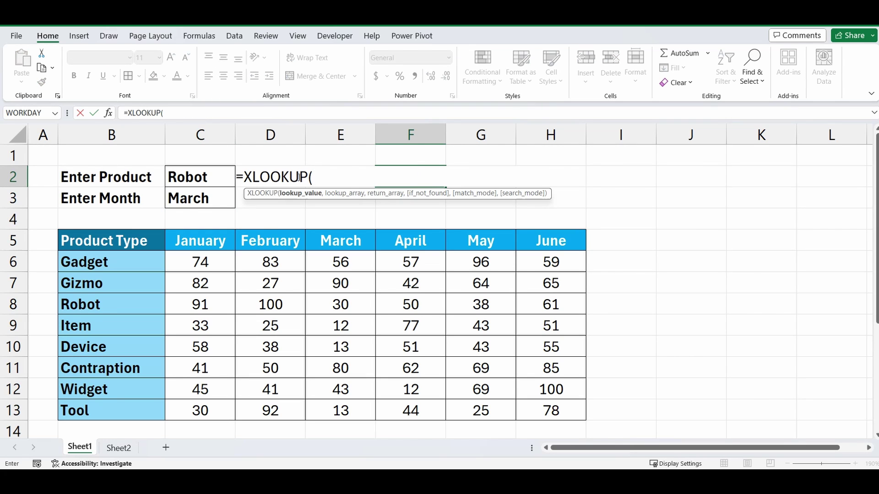
click(193, 179)
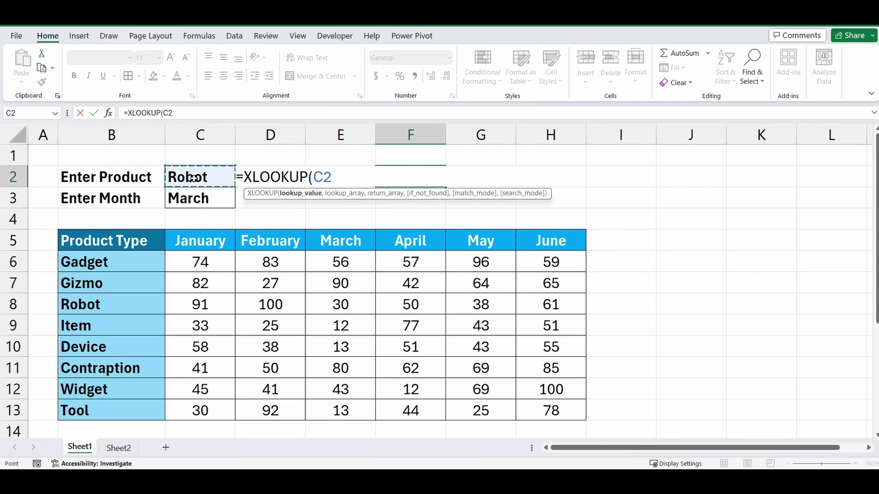
text(,)
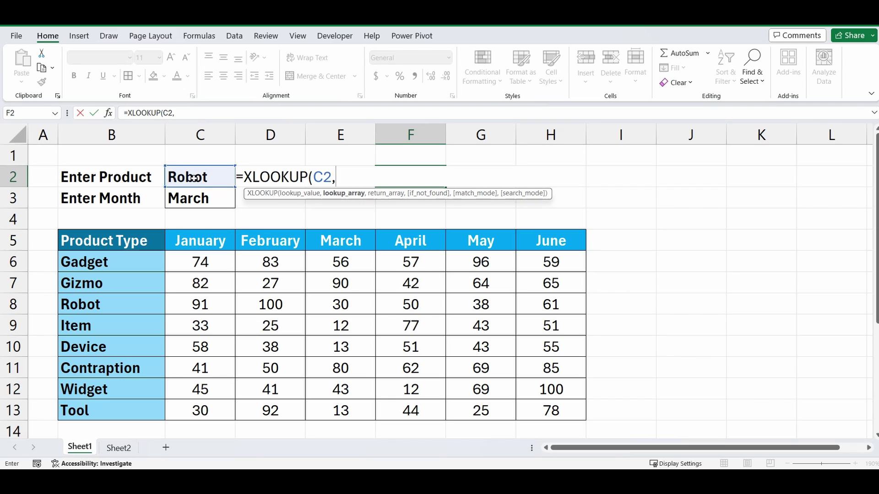
drag(123, 262, 113, 406)
text(,)
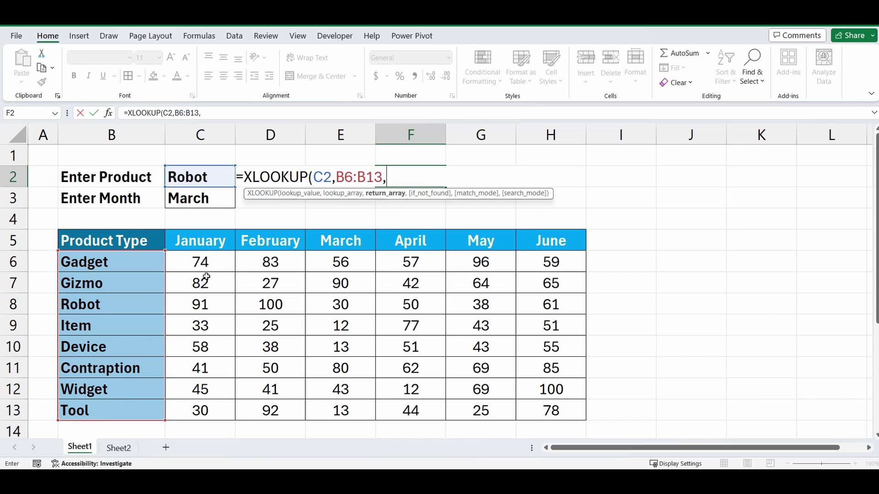
drag(200, 262, 531, 411)
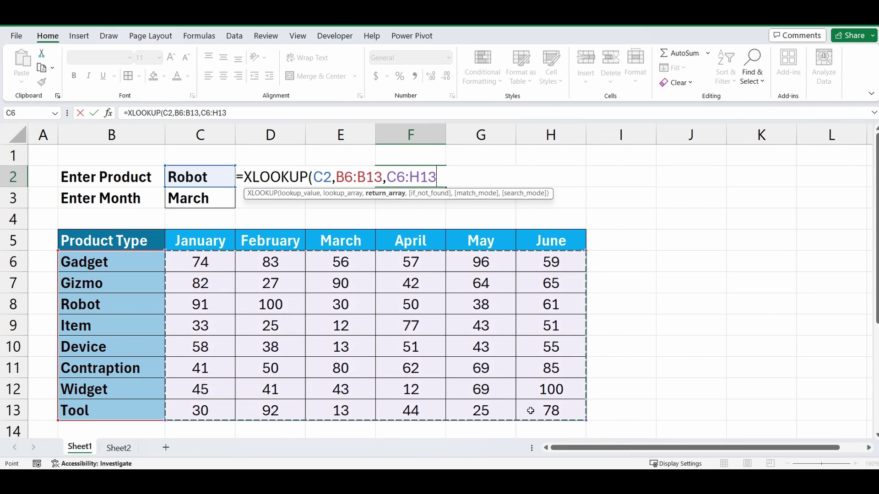
text())
key(Return)
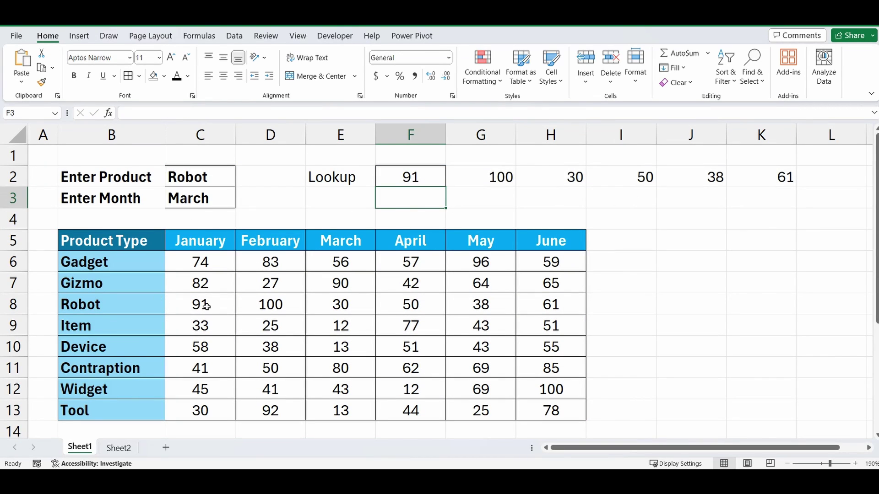
Step: Switch the product in C2 to Device so F2:K2 shows 58, 38, 13, 51, 43, 55
click(218, 172)
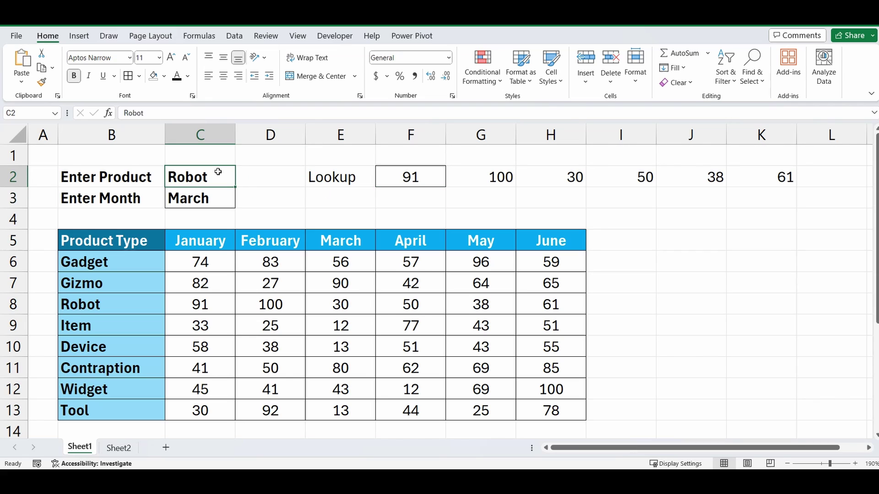
text(Device)
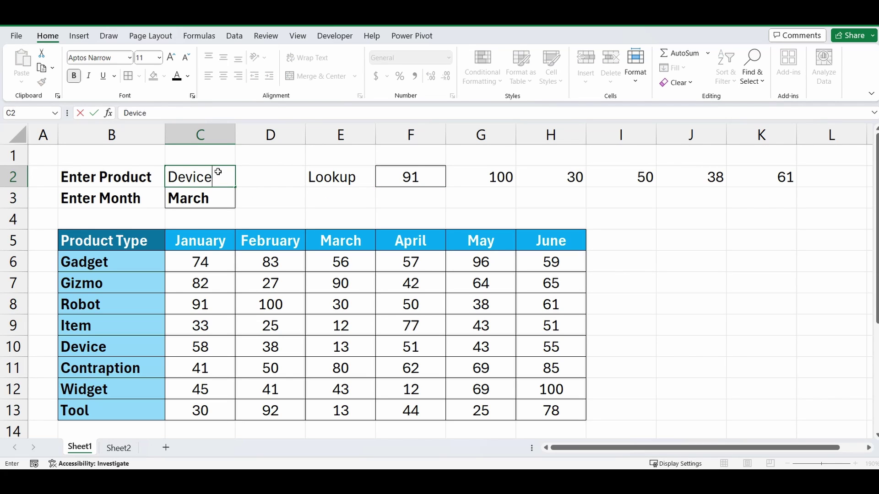
key(Return)
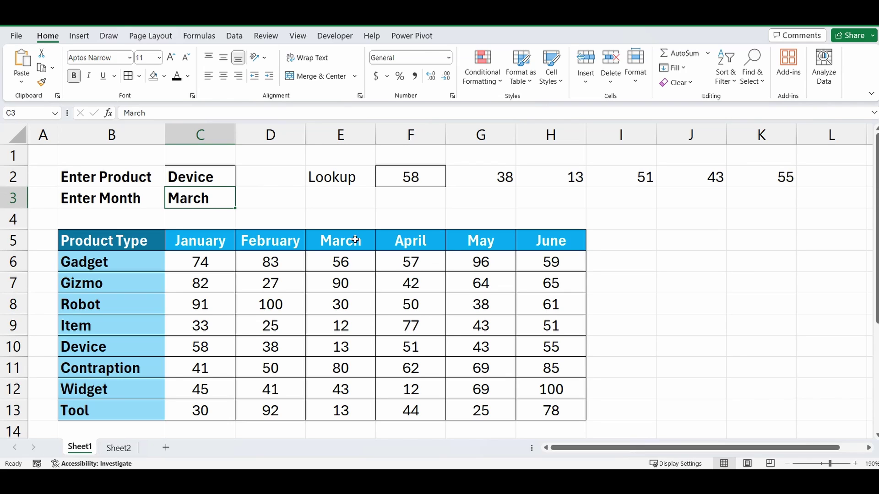
click(404, 179)
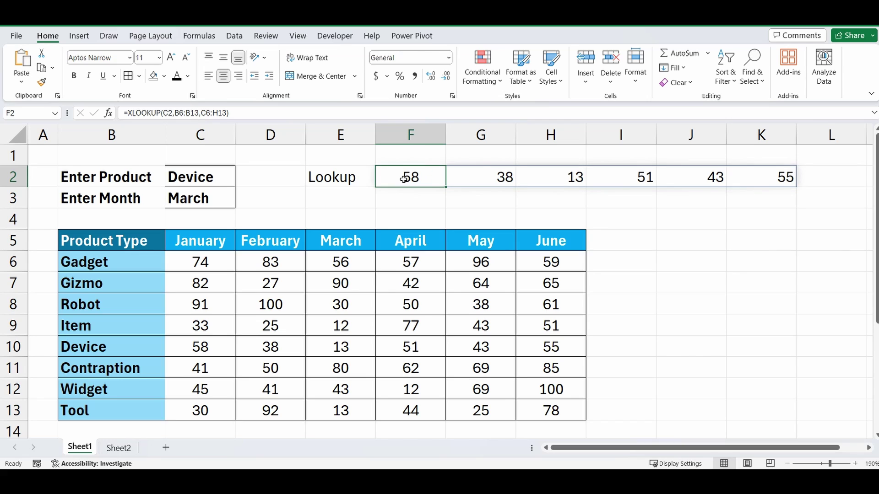
Step: Nest xlookup(C3,C5:H5,C6:H13) as F2's return array, giving 13 for Device in March
click(202, 113)
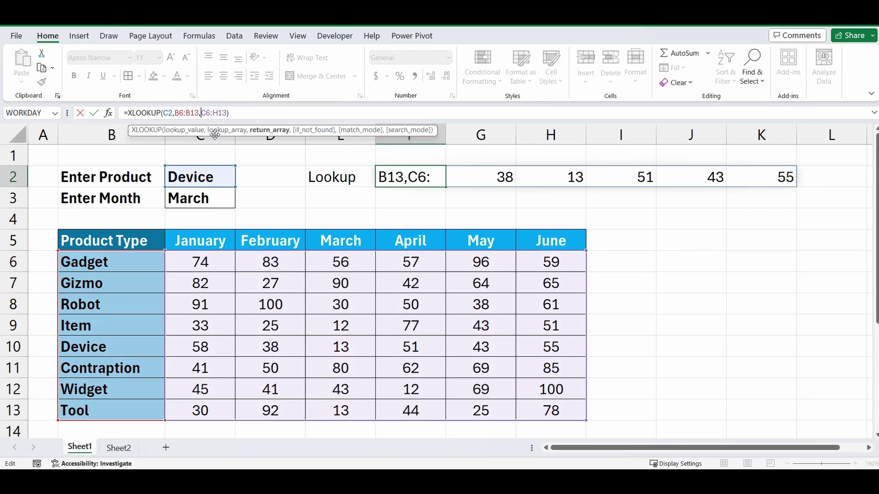
text(xlo)
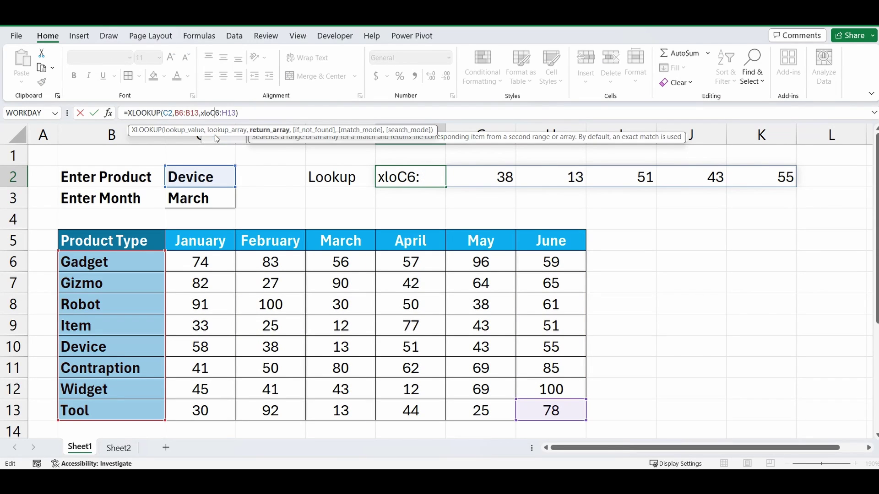
text(okup)
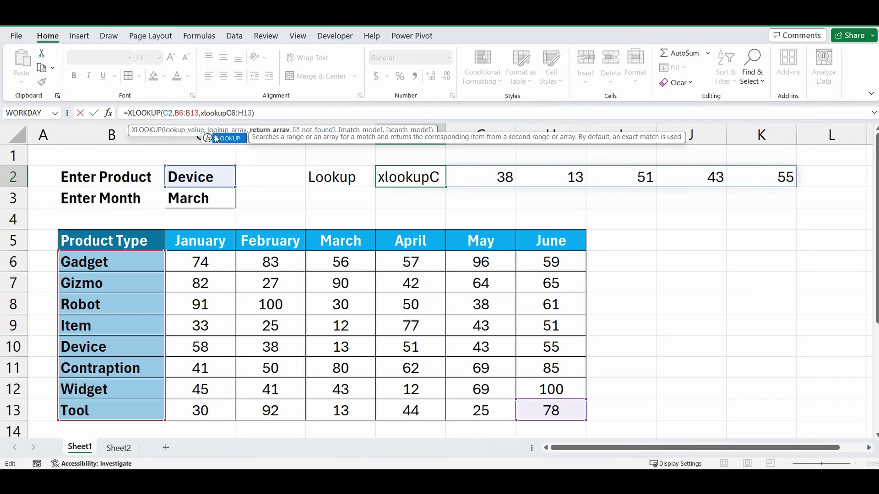
text(()
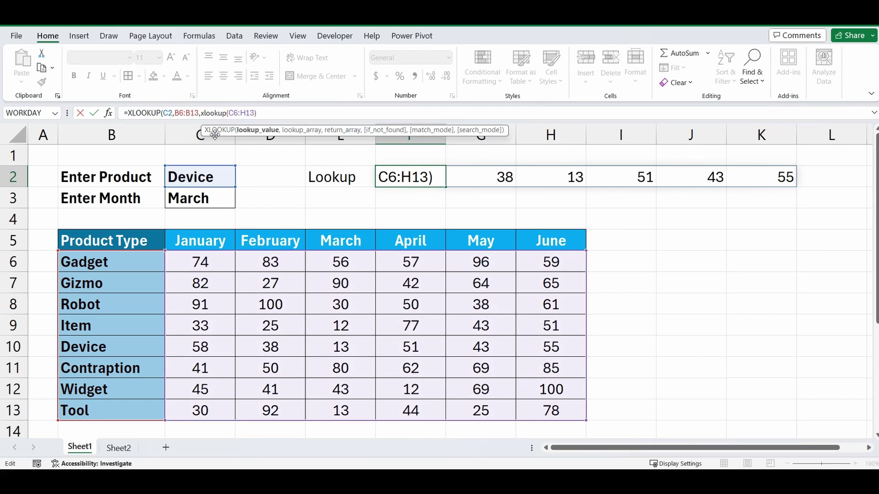
click(196, 196)
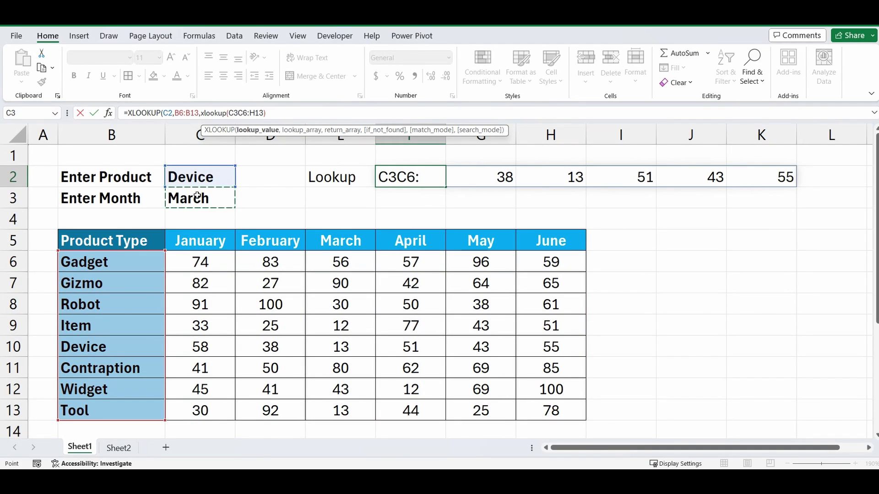
text(,)
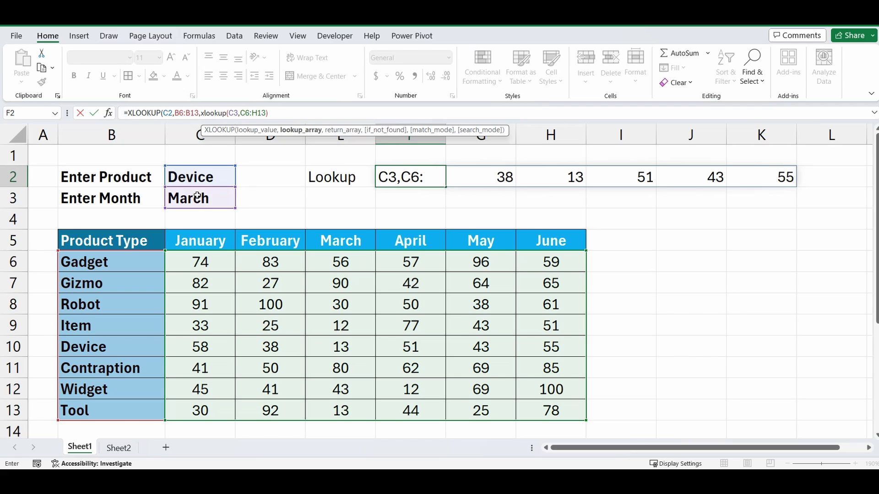
drag(199, 239, 555, 232)
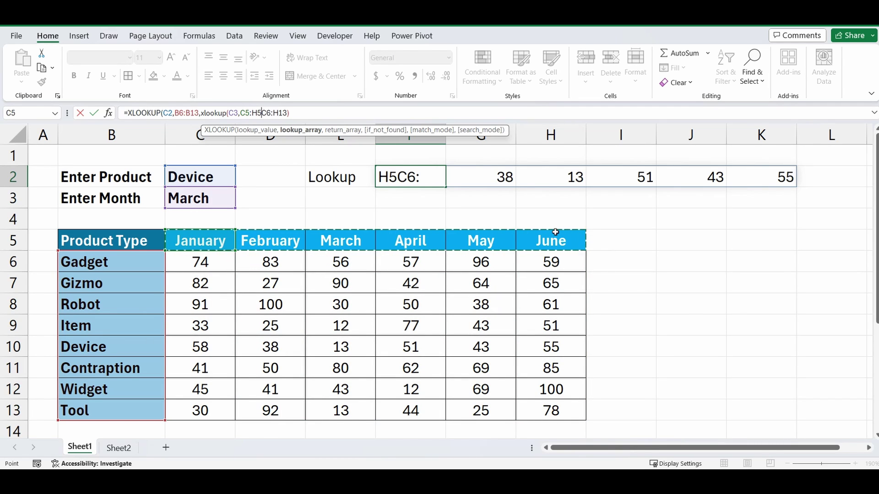
text(,)
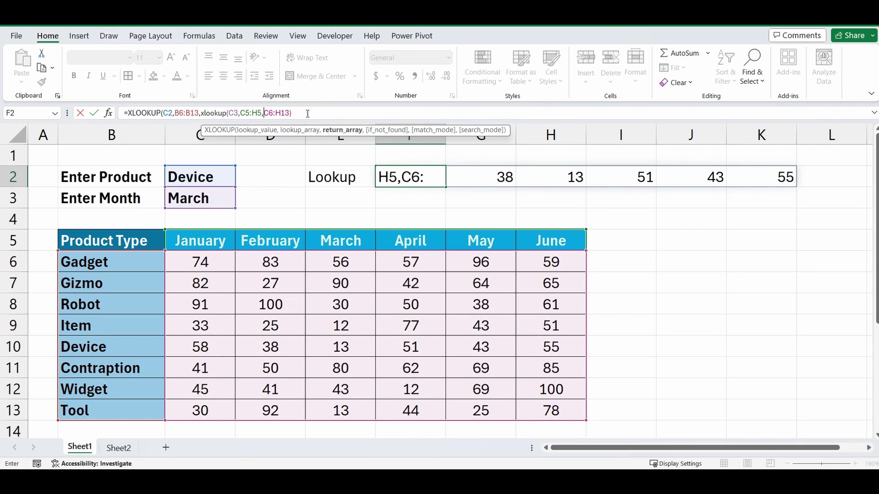
click(307, 114)
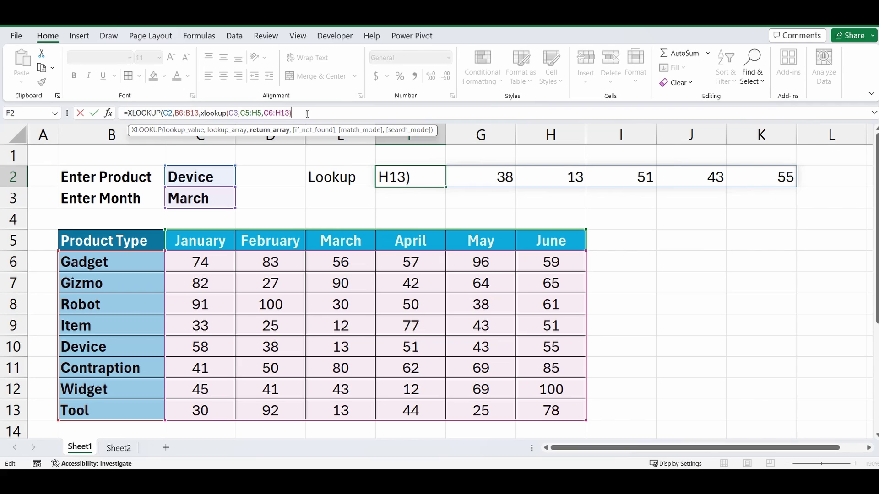
text())
key(Return)
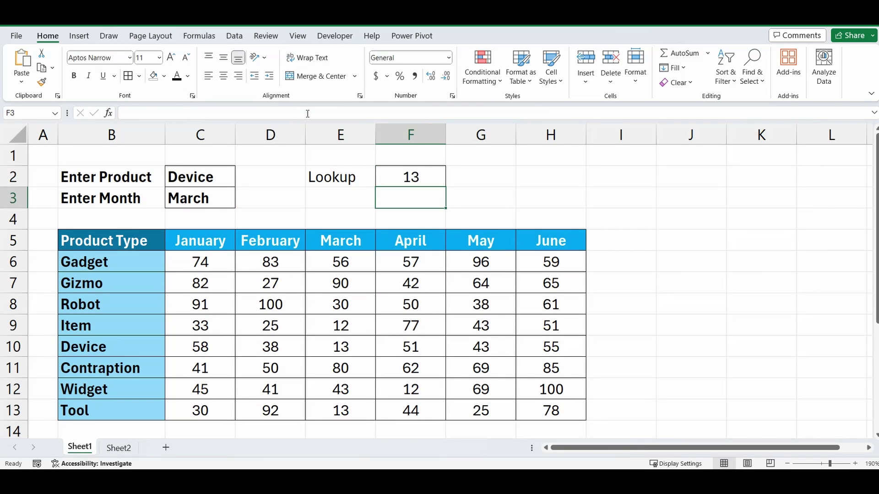
Step: Confirm Device's March value 13, then change the product to Gizmo and verify F2 returns 90
click(338, 349)
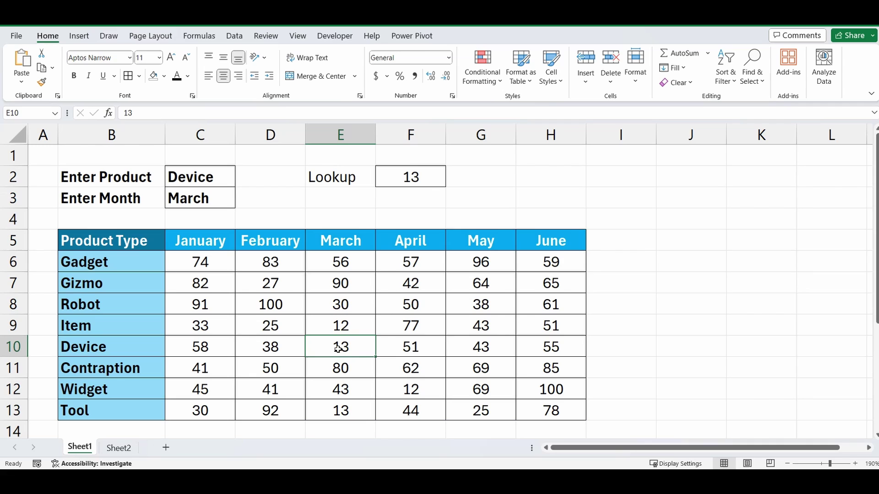
click(196, 177)
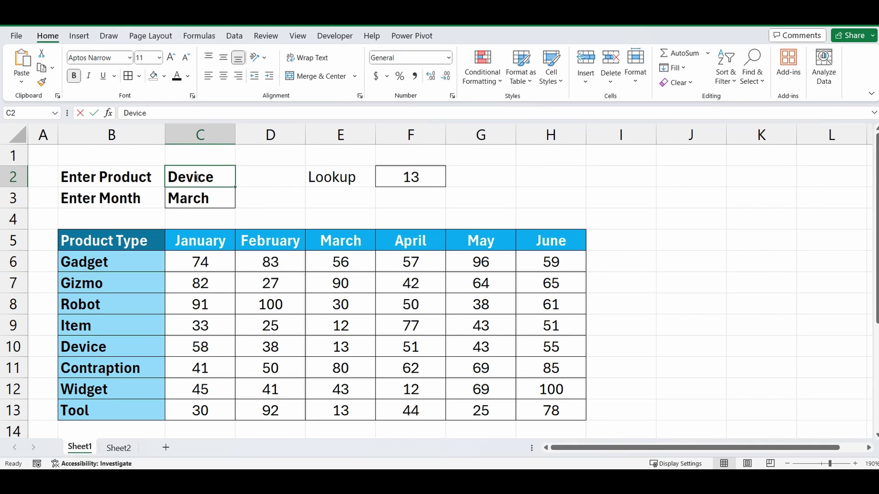
text(Gizmon)
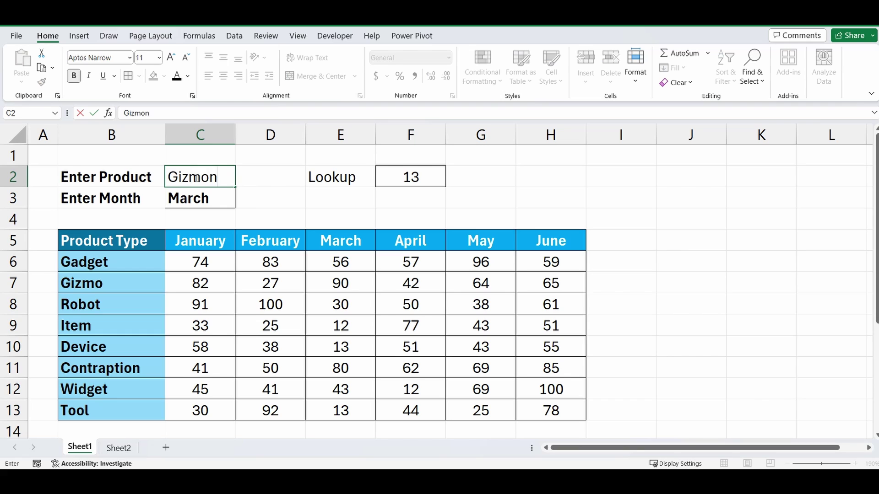
key(BackSpace)
key(Return)
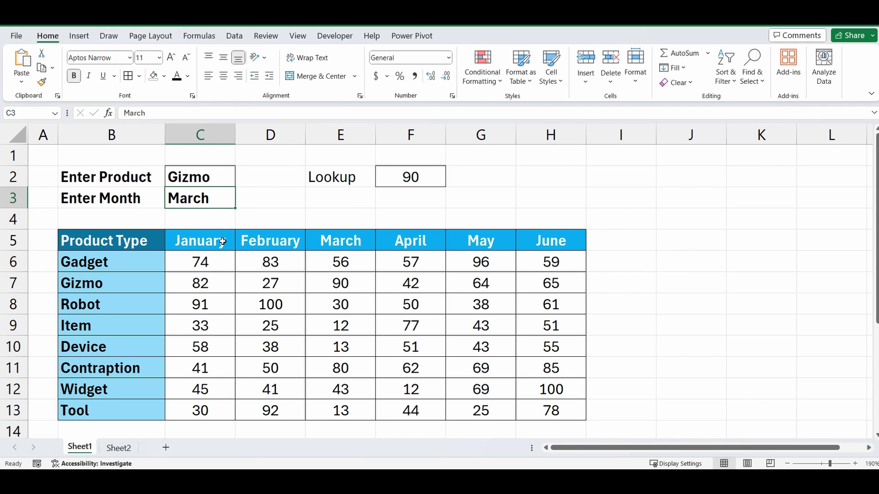
click(322, 283)
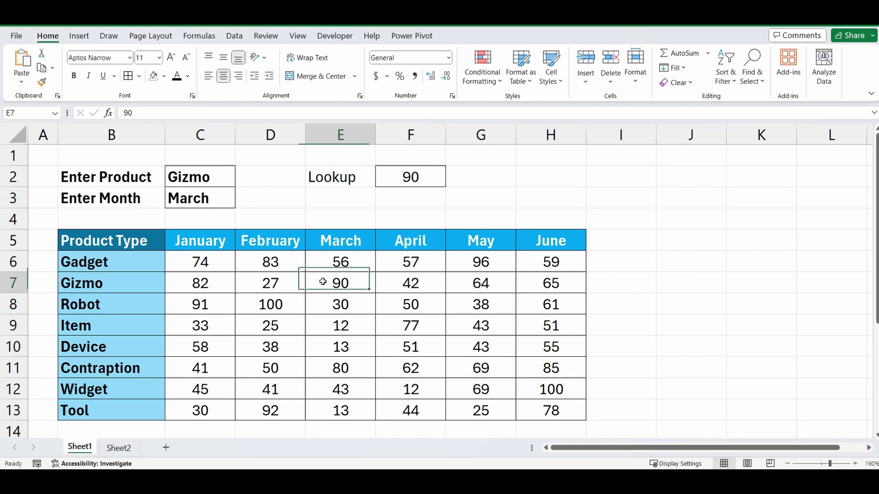